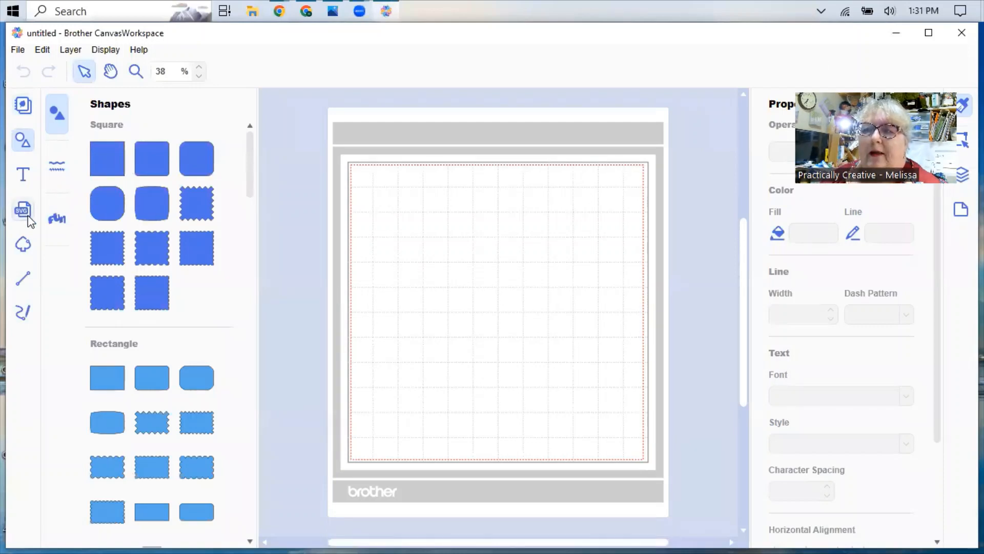
- Try to import a scanned image from the cutting machine
click(18, 50)
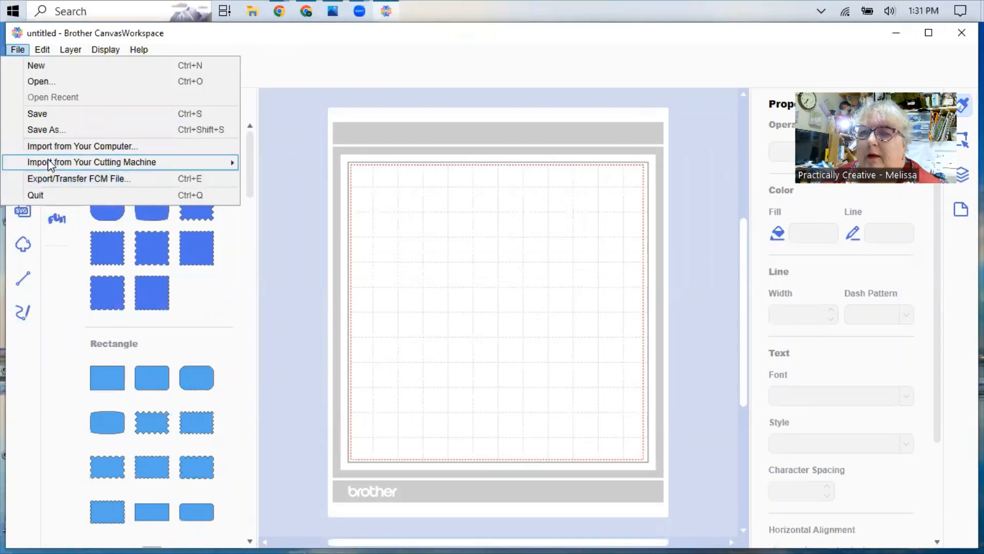
mouse_move(48, 161)
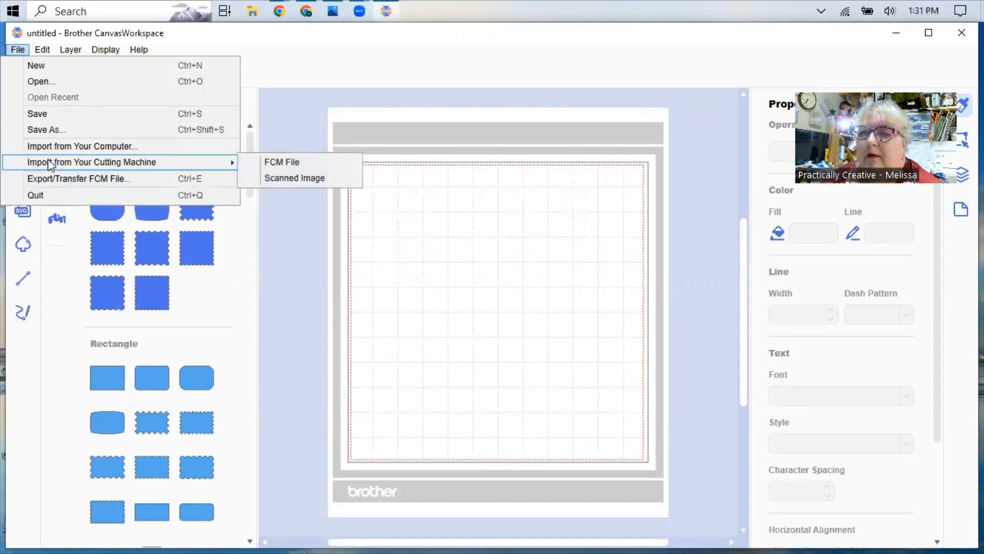
click(295, 178)
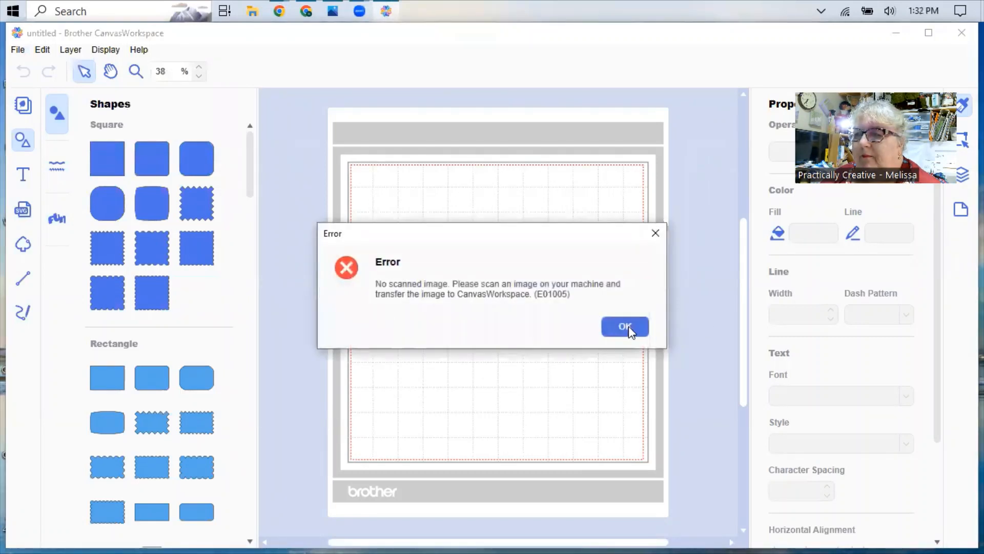
click(656, 231)
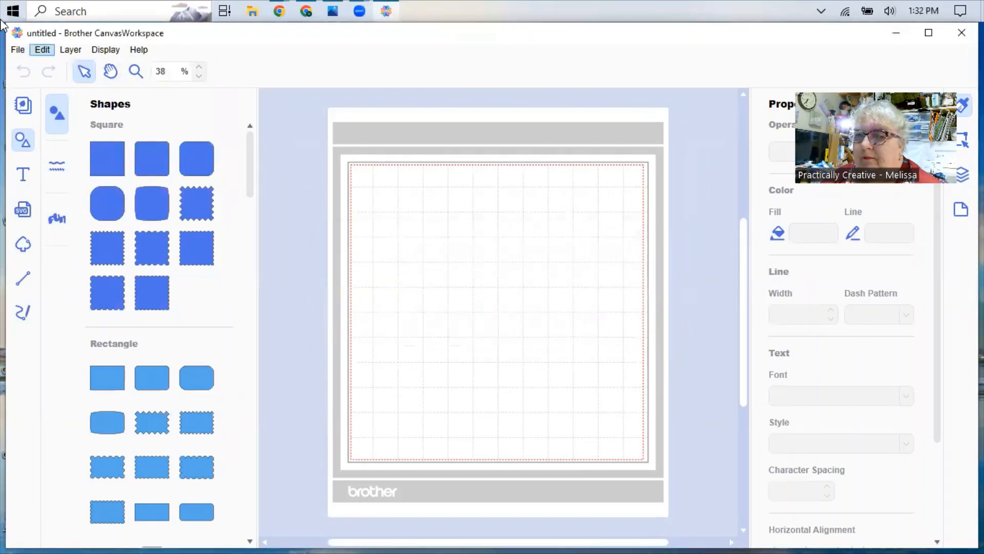
- Import the FCM file from the cutting machine onto the mat
click(17, 49)
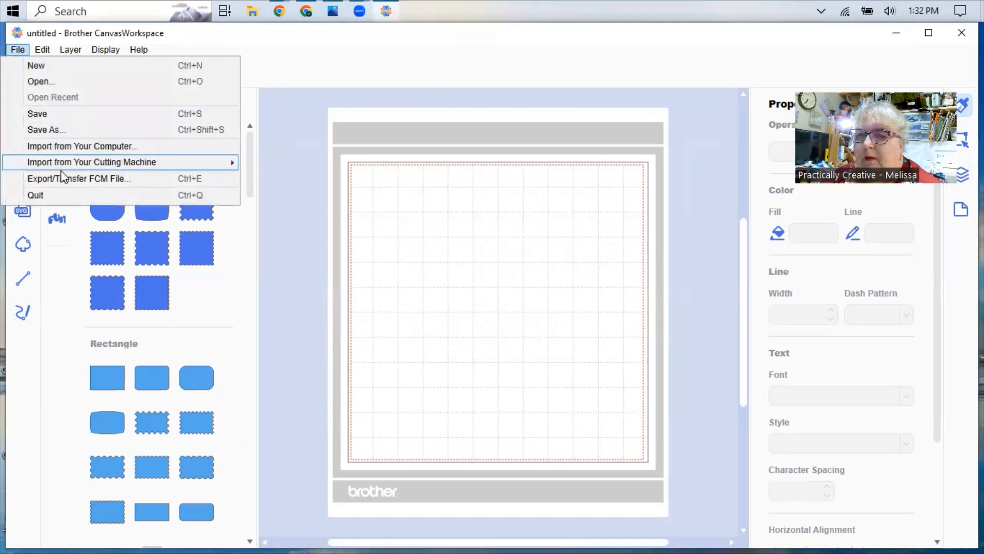
mouse_move(92, 167)
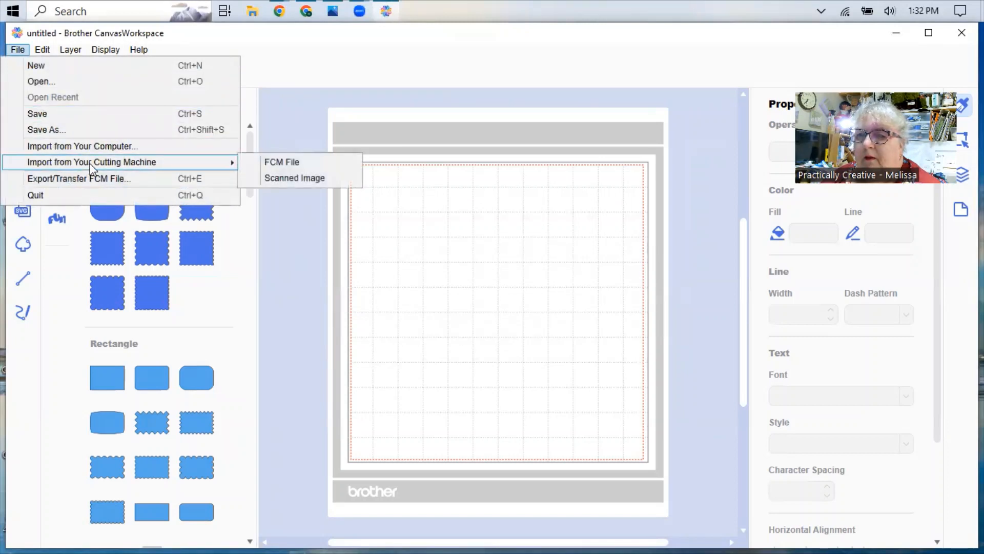
click(328, 162)
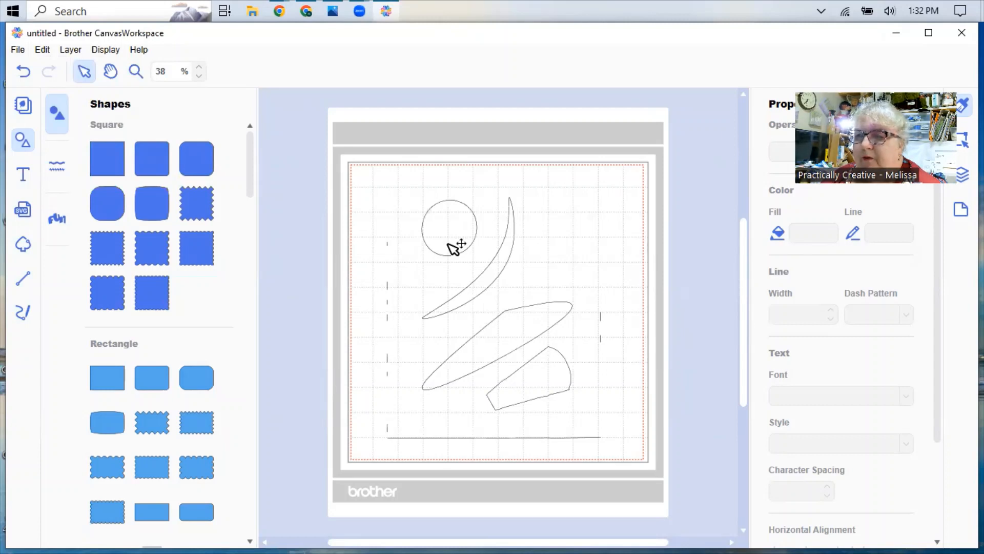
- Maximize the window and move the circle, crescent, long pointed oval and wedge shapes outside the mat's cutting area
drag(465, 208, 710, 185)
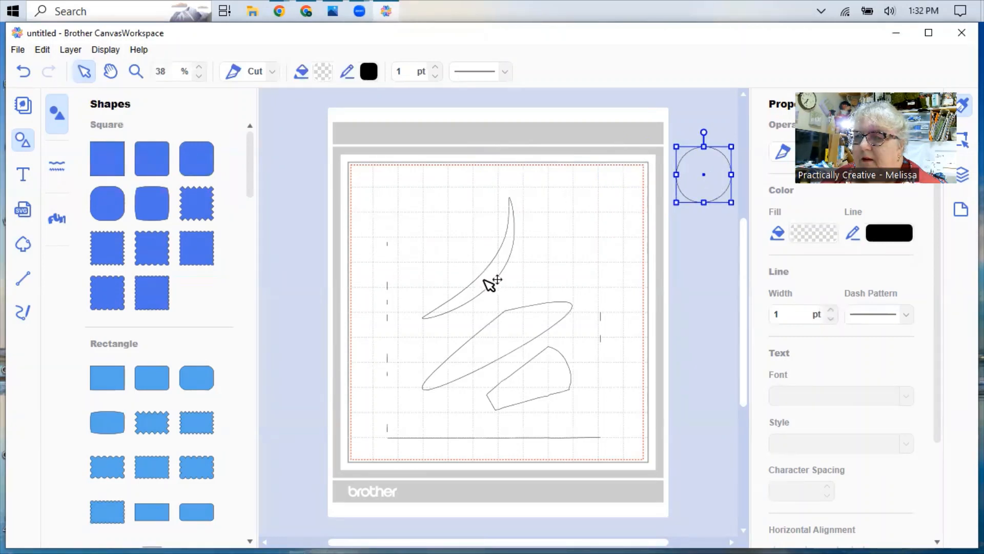
drag(492, 281, 618, 324)
drag(684, 342, 710, 362)
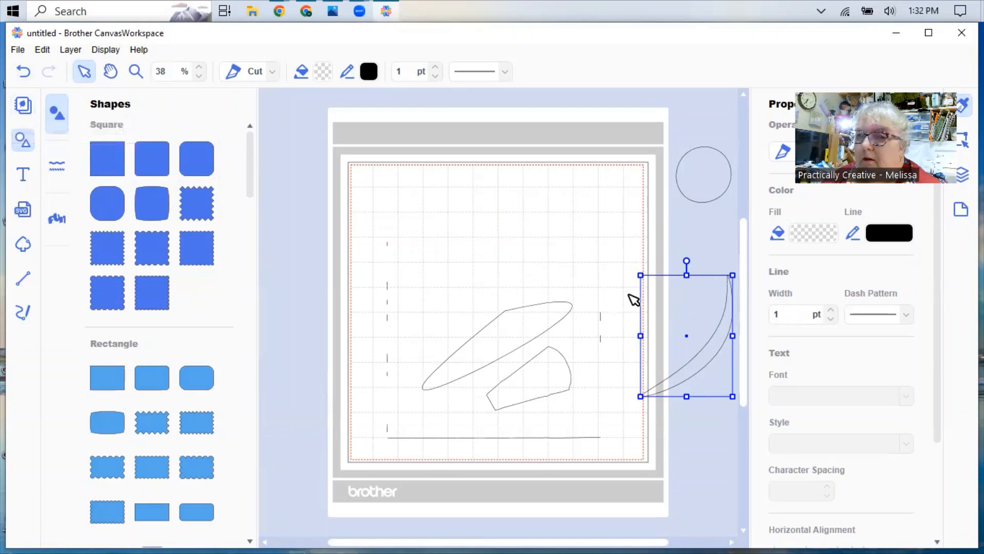
click(927, 34)
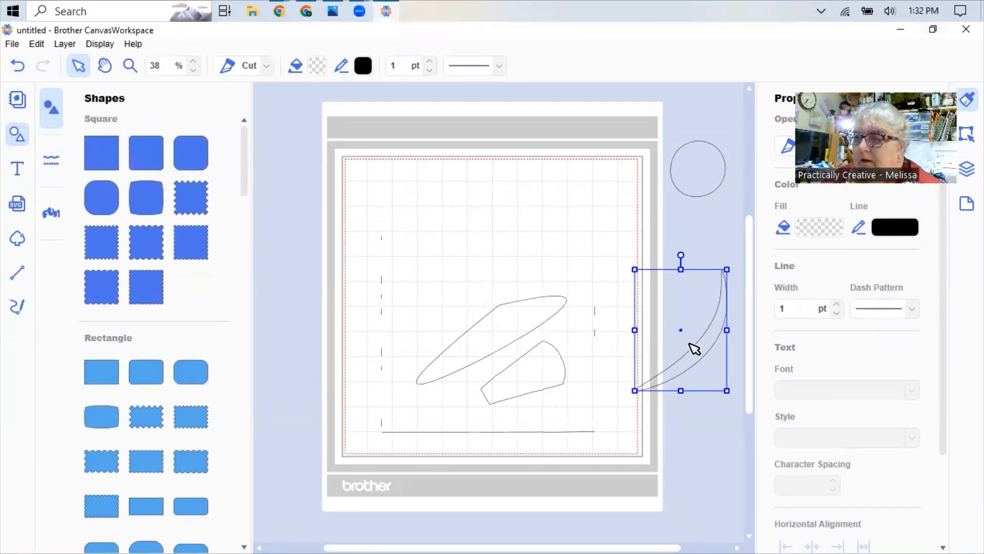
drag(703, 349, 721, 357)
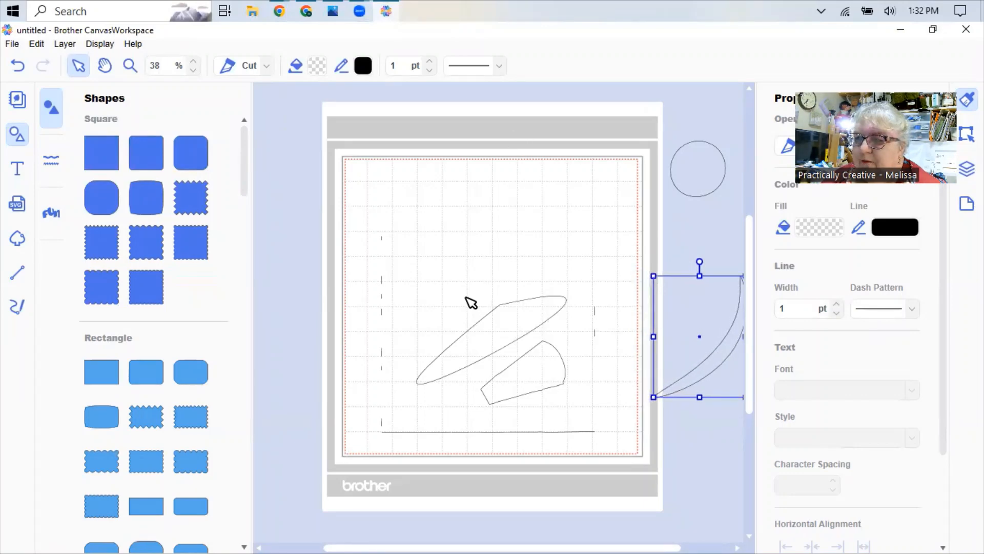
drag(500, 338, 690, 526)
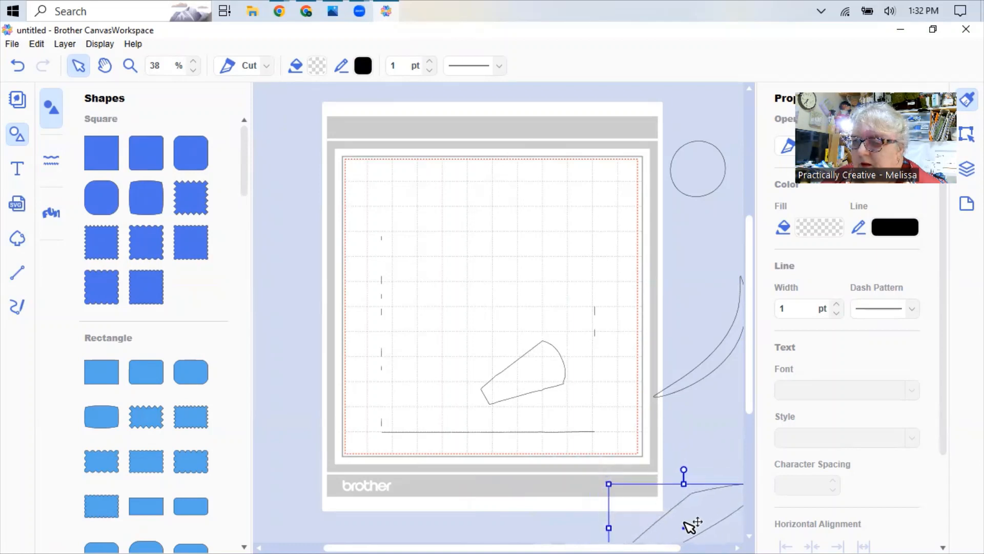
drag(544, 365, 287, 223)
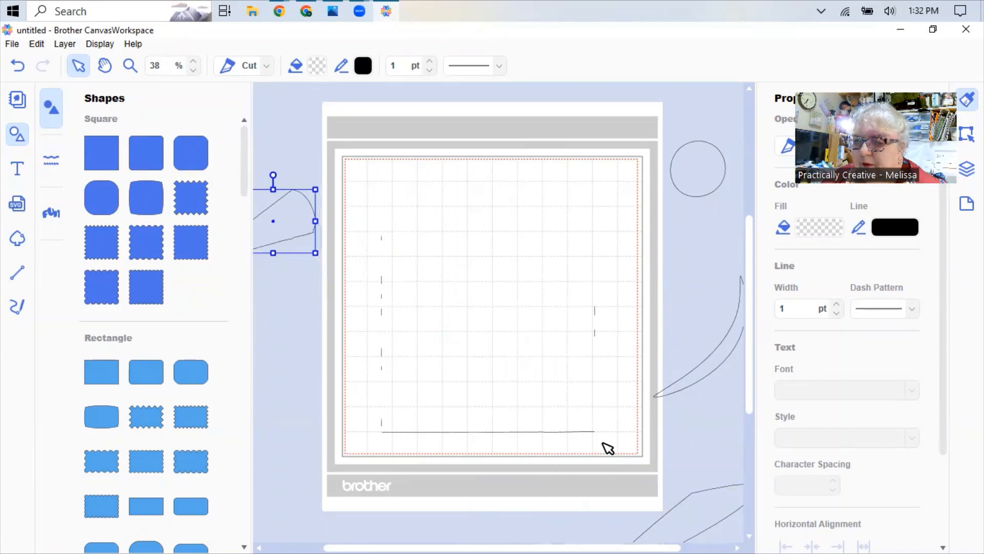
- Delete all the stray line fragments on the mat and move the circle back to the mat's upper-left area
drag(625, 433, 348, 158)
key(Delete)
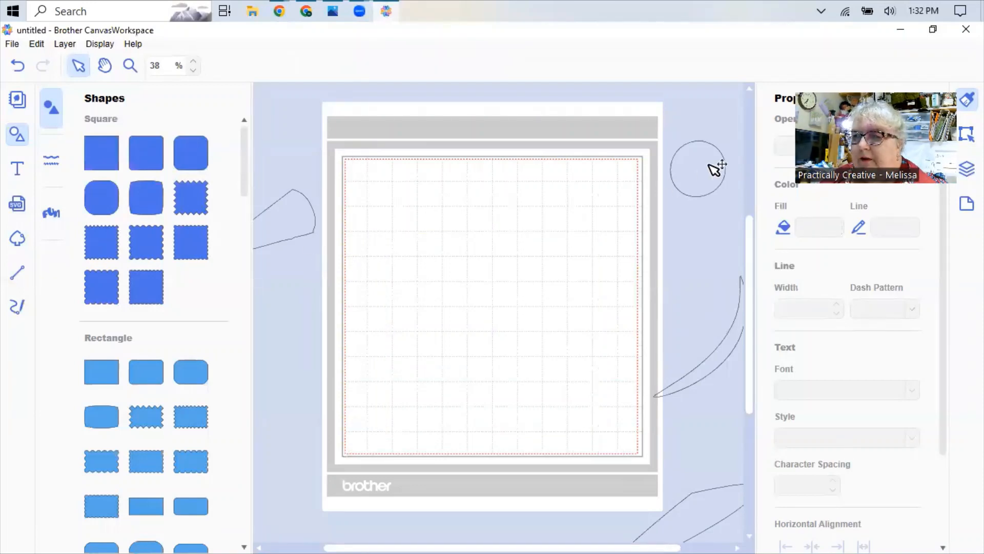
drag(709, 166, 402, 202)
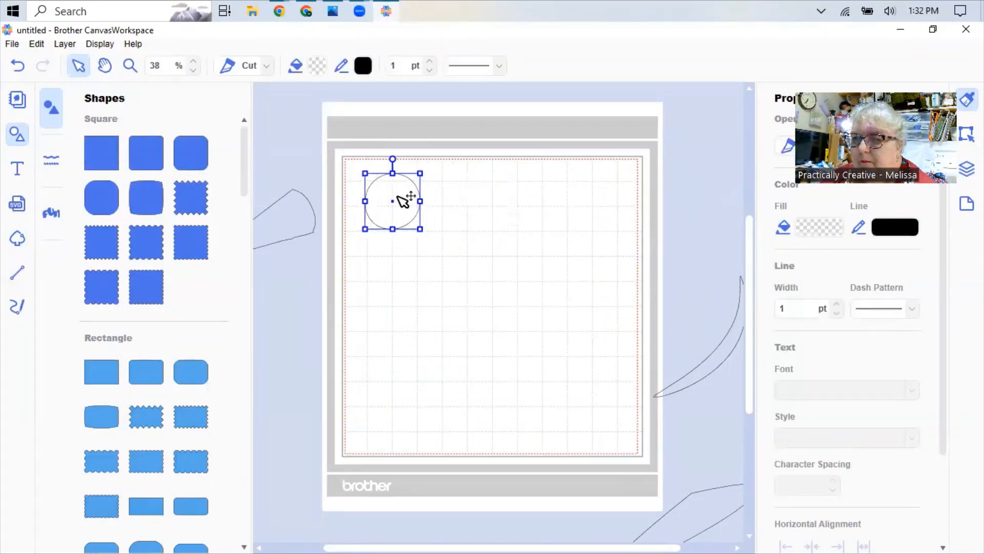
drag(721, 358, 452, 283)
drag(725, 522, 573, 264)
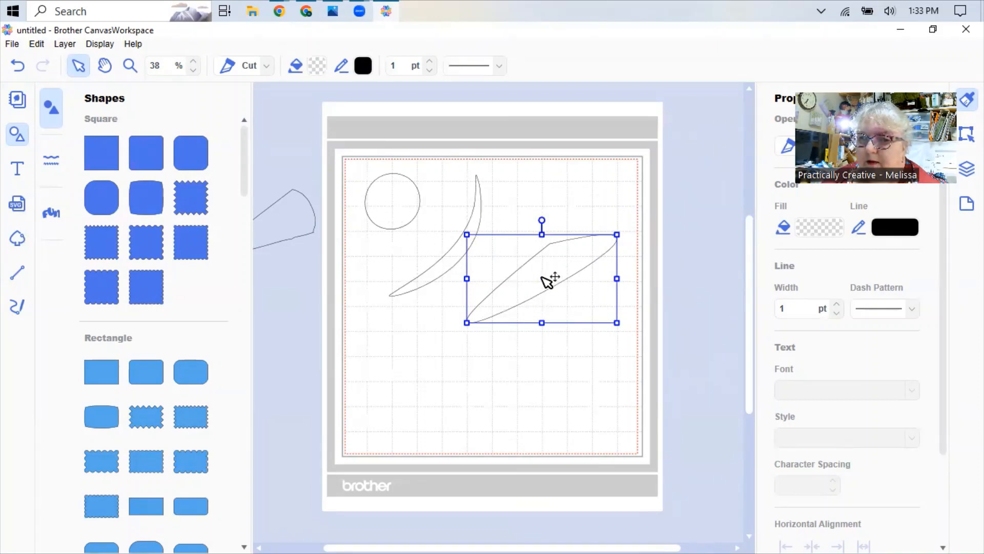
drag(555, 287, 704, 520)
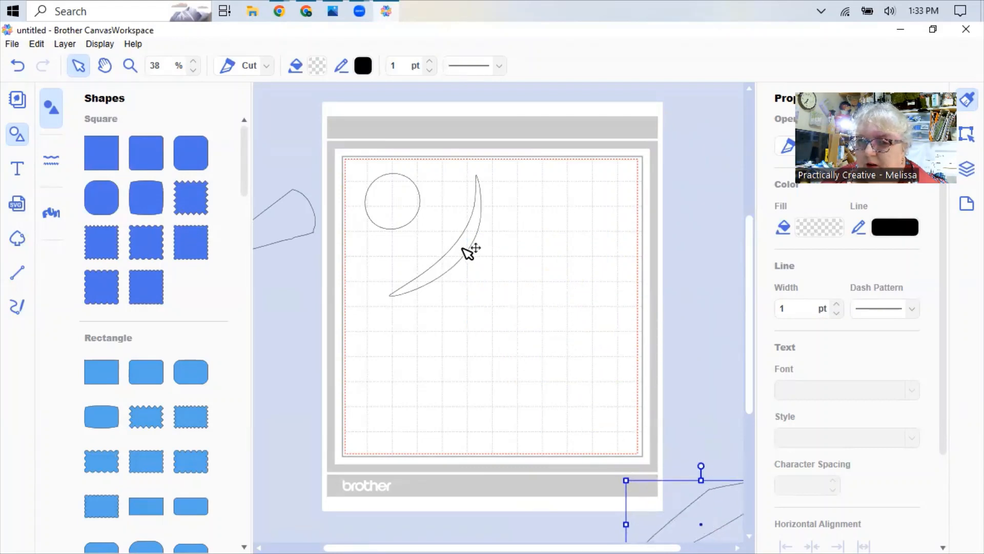
drag(468, 252, 724, 319)
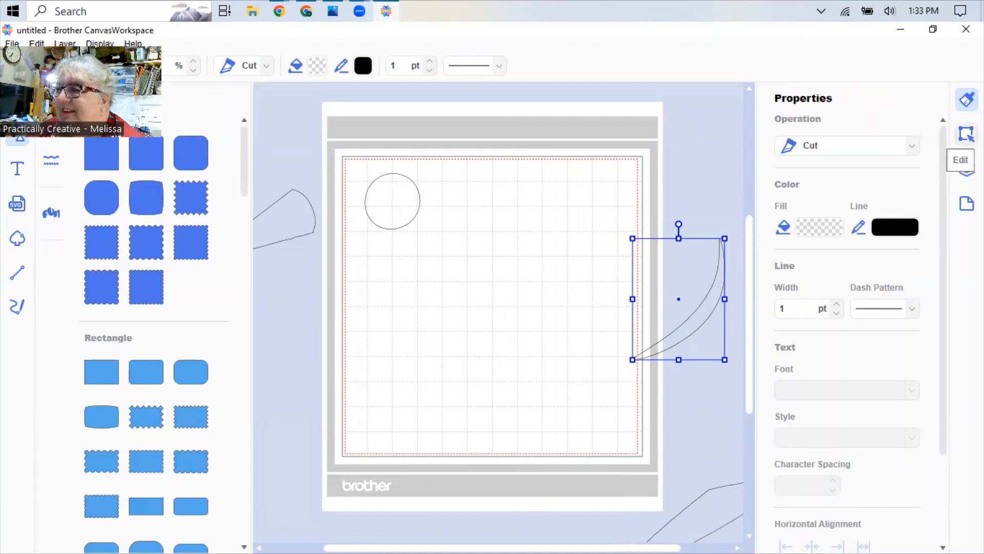
- Hide the layers of the wedge, pointed oval and crescent shapes, leaving only the circle visible
click(966, 133)
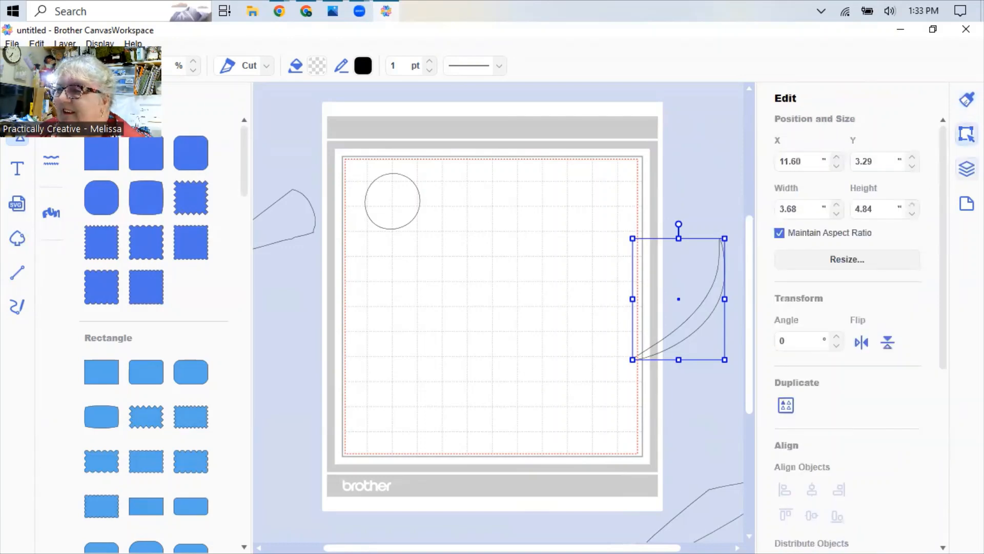
click(967, 169)
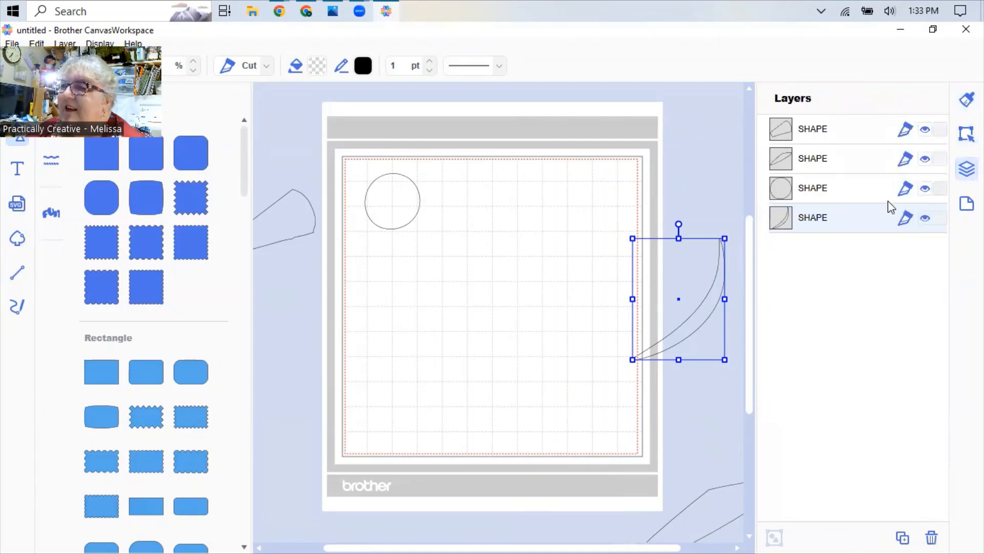
click(925, 131)
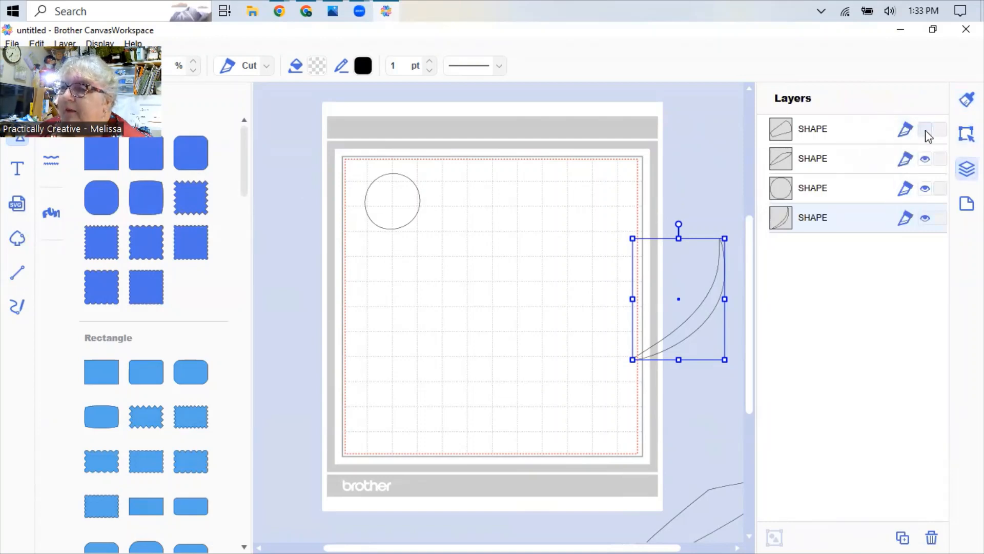
click(925, 160)
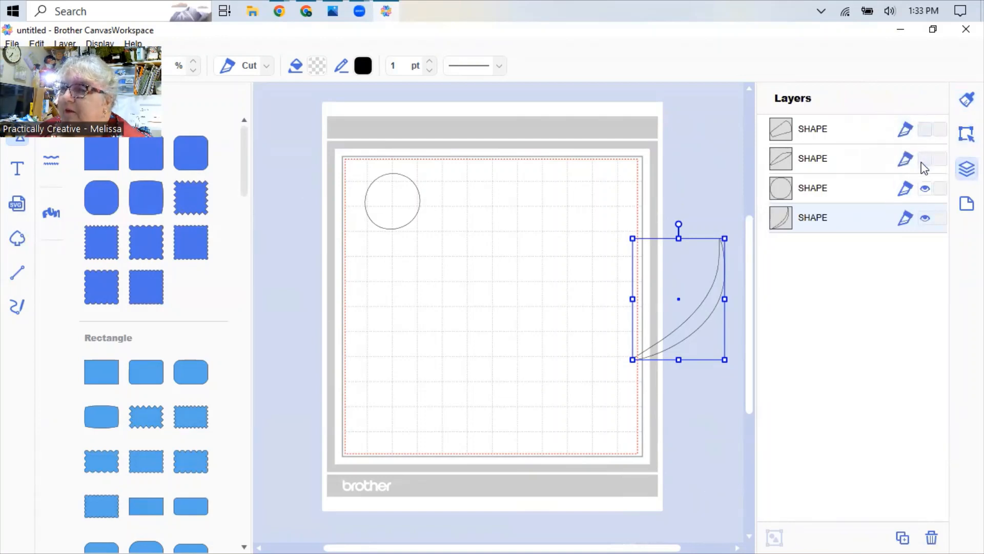
click(925, 220)
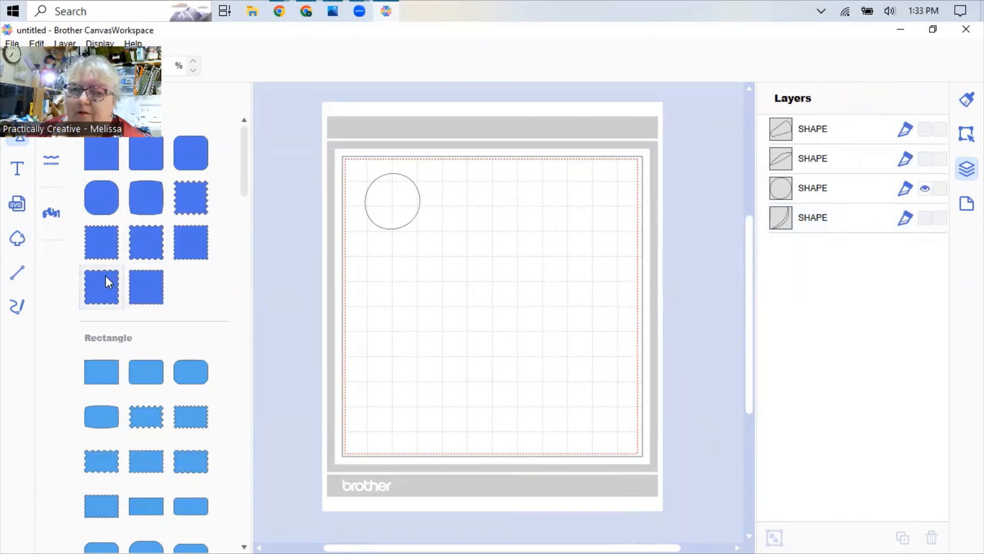
- Fill the page with copies of the circle
click(394, 207)
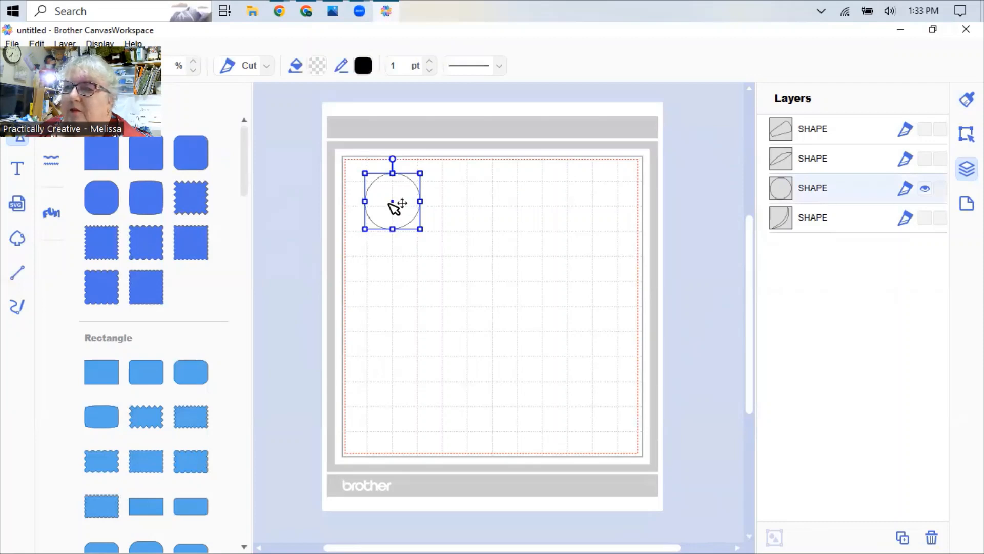
right_click(392, 209)
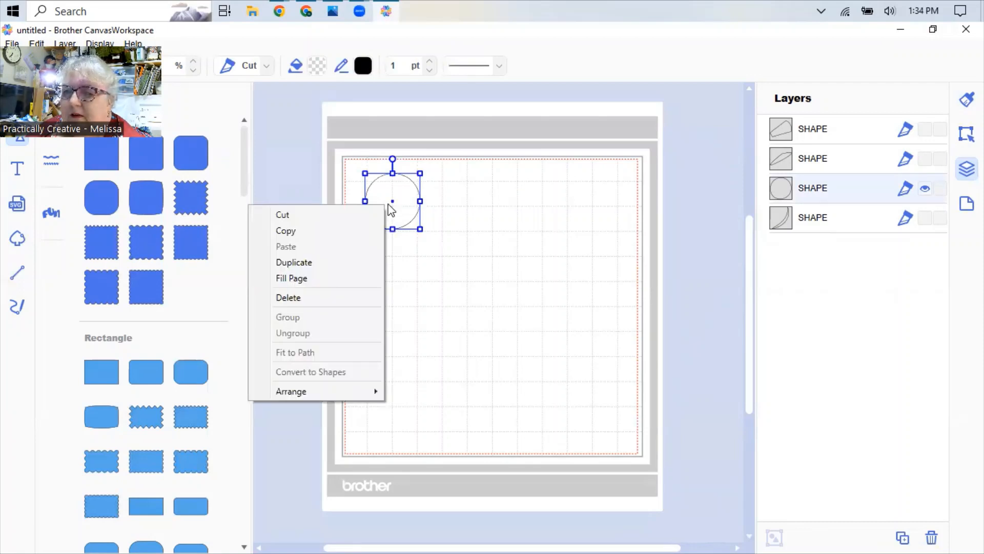
click(176, 76)
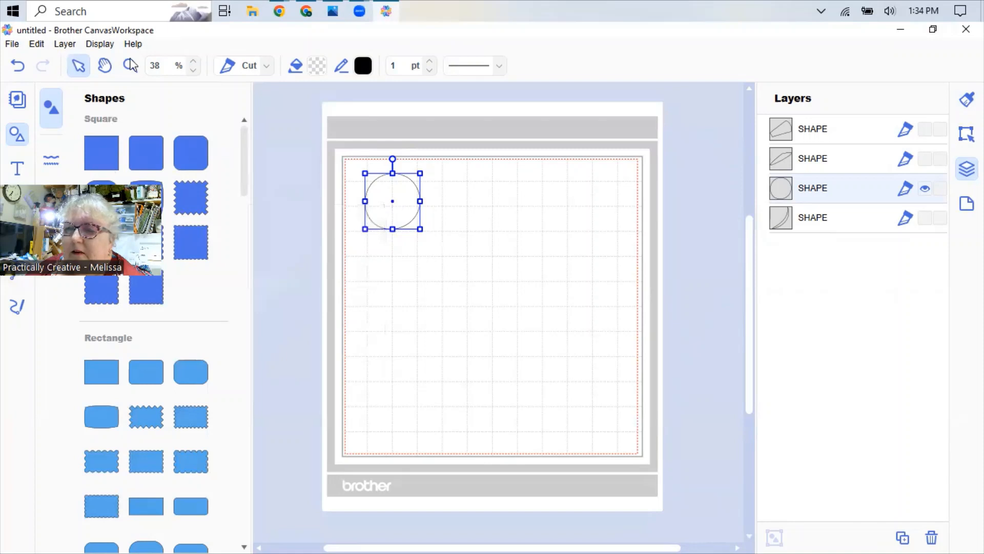
right_click(384, 204)
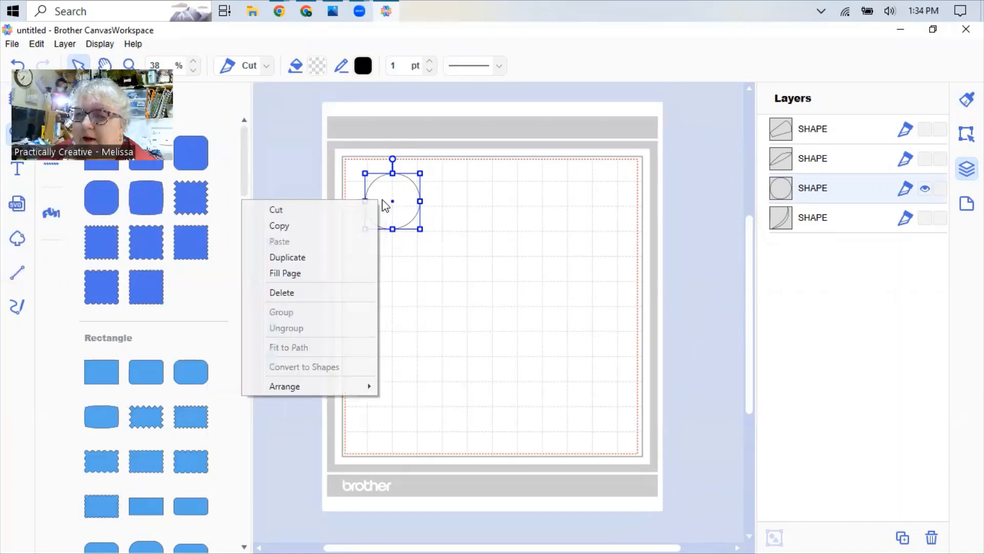
click(285, 273)
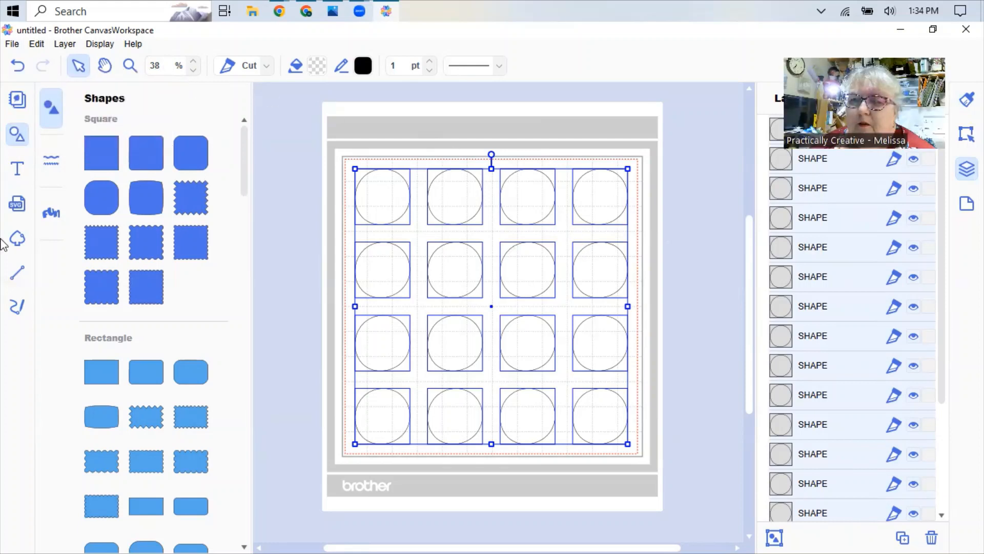
click(18, 100)
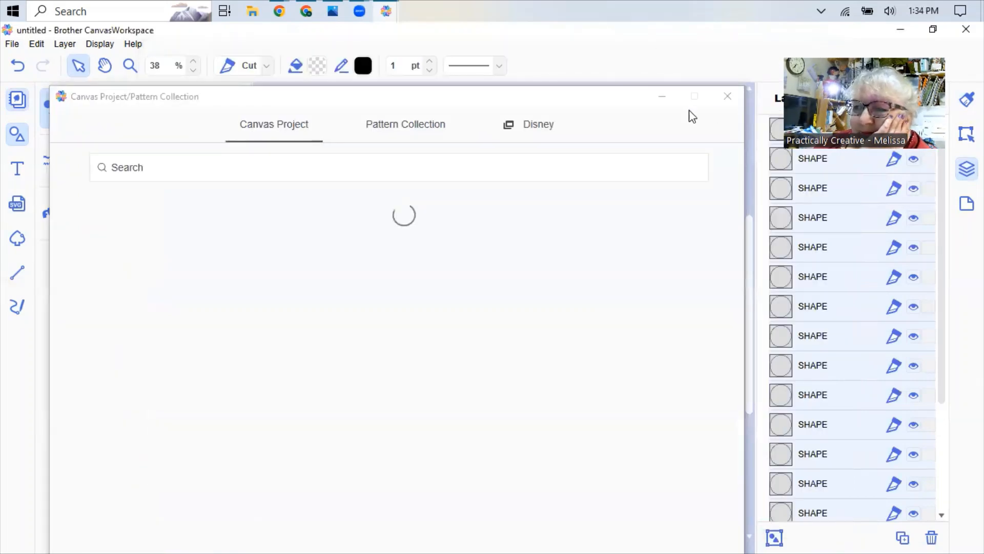
click(727, 96)
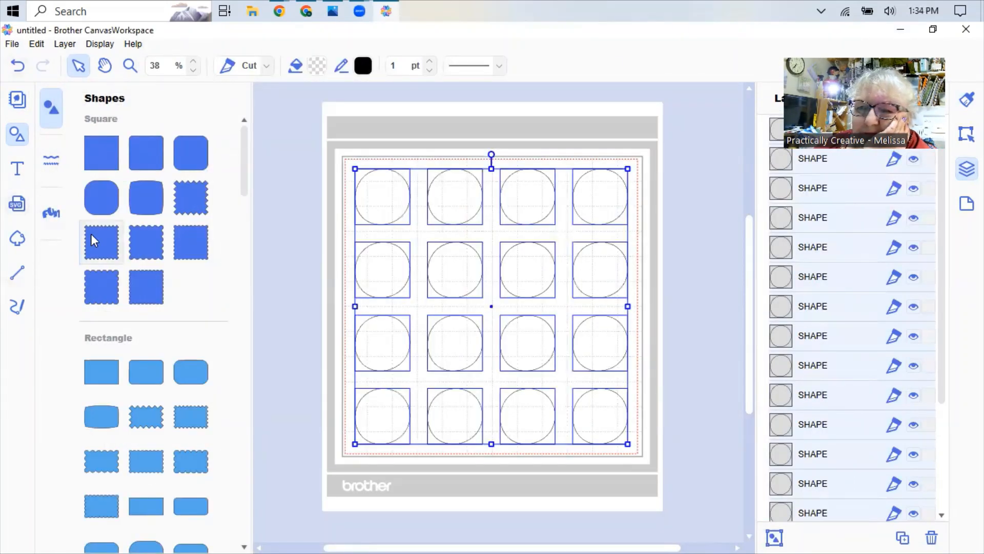
- Transfer the page of circles as an FCM file to the registered machine via the Internet, accepting that hidden objects are excluded
click(11, 44)
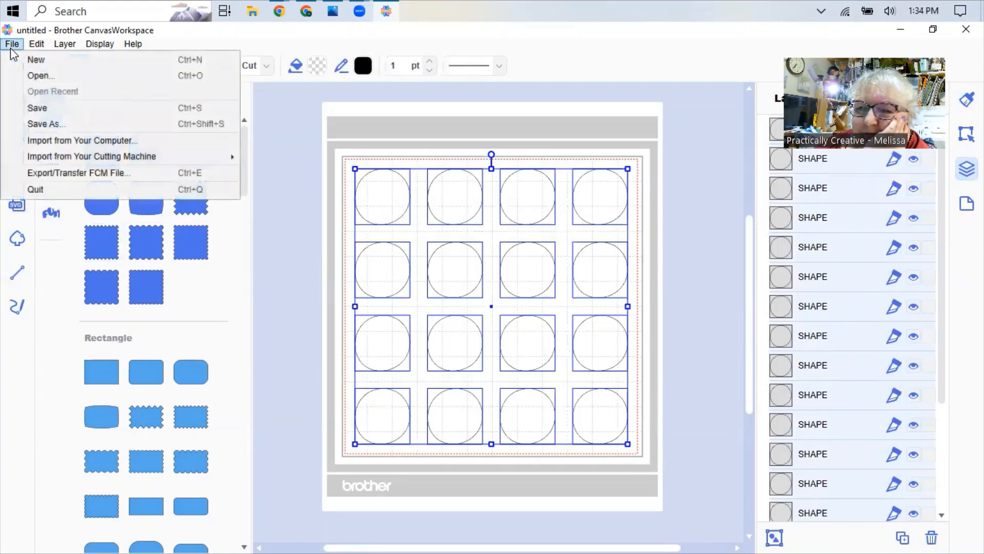
click(44, 173)
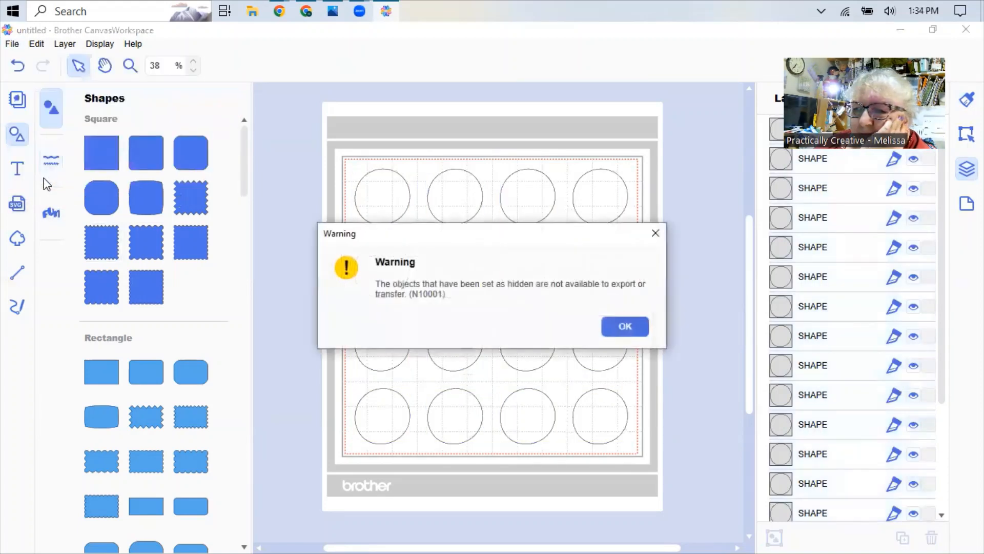
click(631, 330)
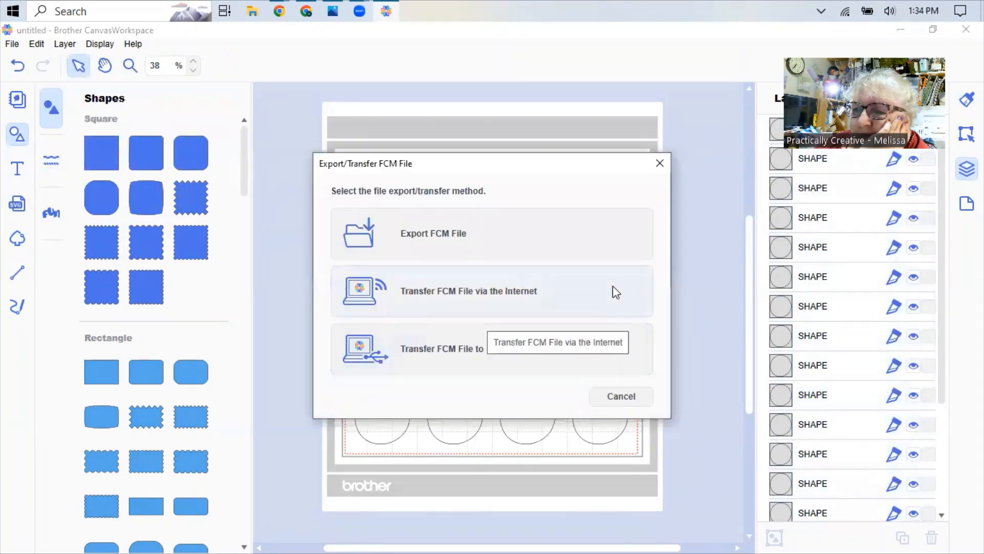
click(460, 293)
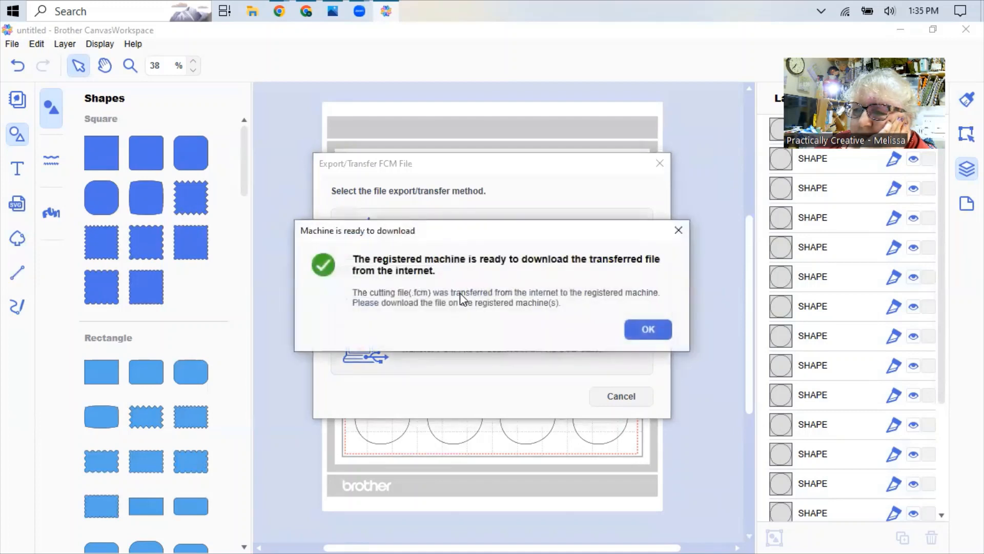
click(649, 332)
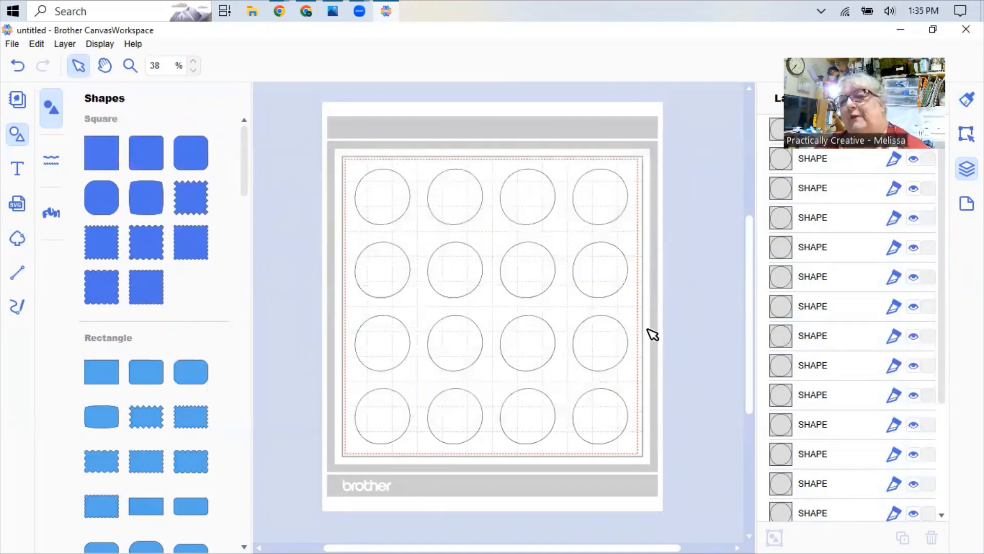